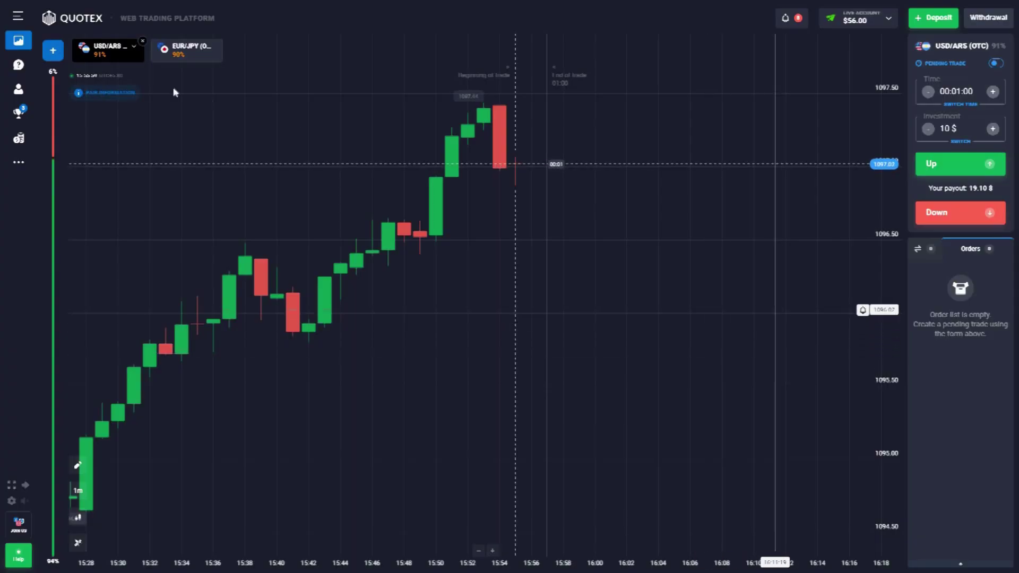
# Switch the first chart to EUR/USD (OTC) and examine its recent one-minute candles
pyautogui.click(52, 50)
pyautogui.click(123, 158)
pyautogui.scroll(-5, 682, 425)
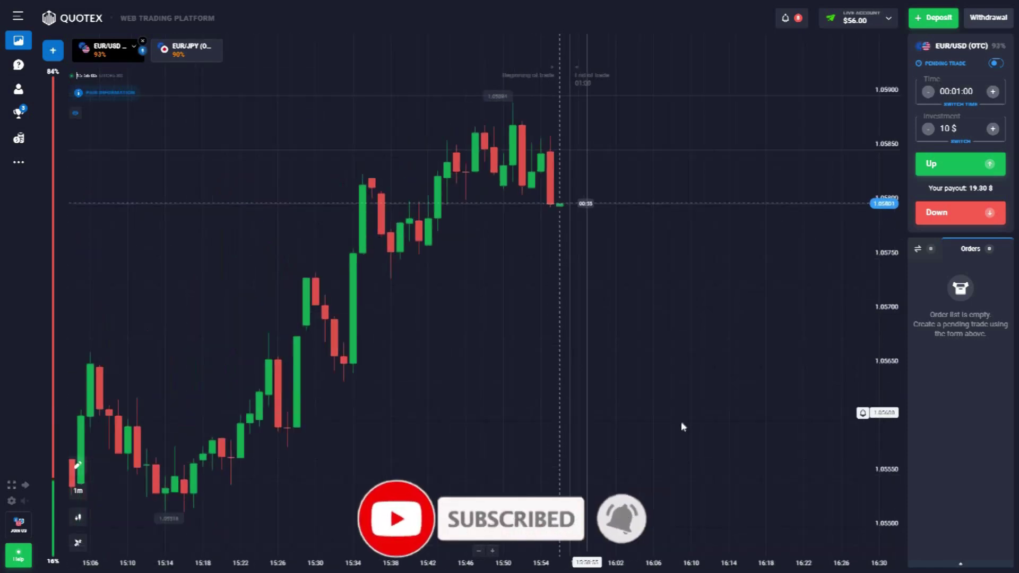
pyautogui.scroll(-5, 630, 426)
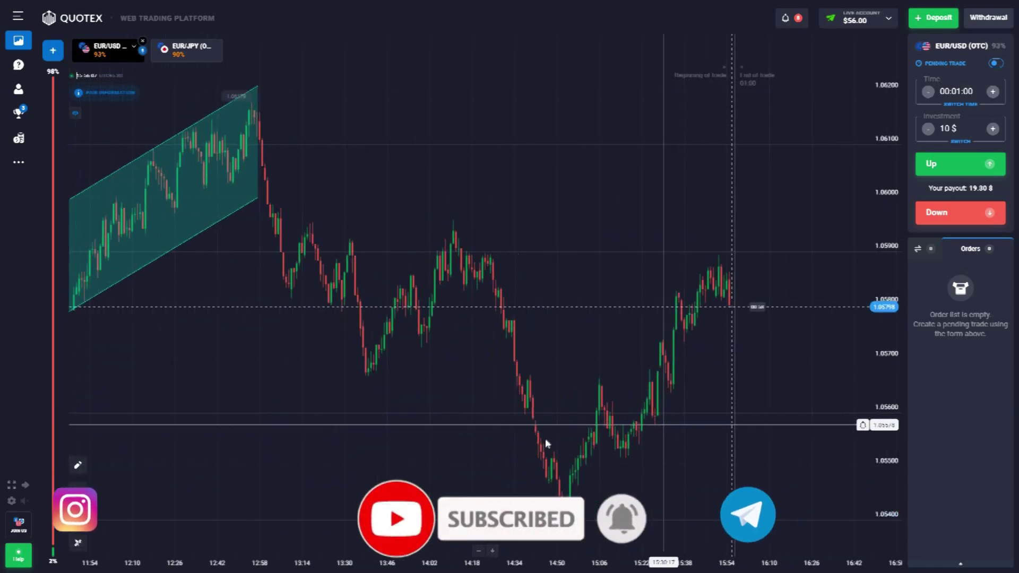
pyautogui.scroll(3, 615, 449)
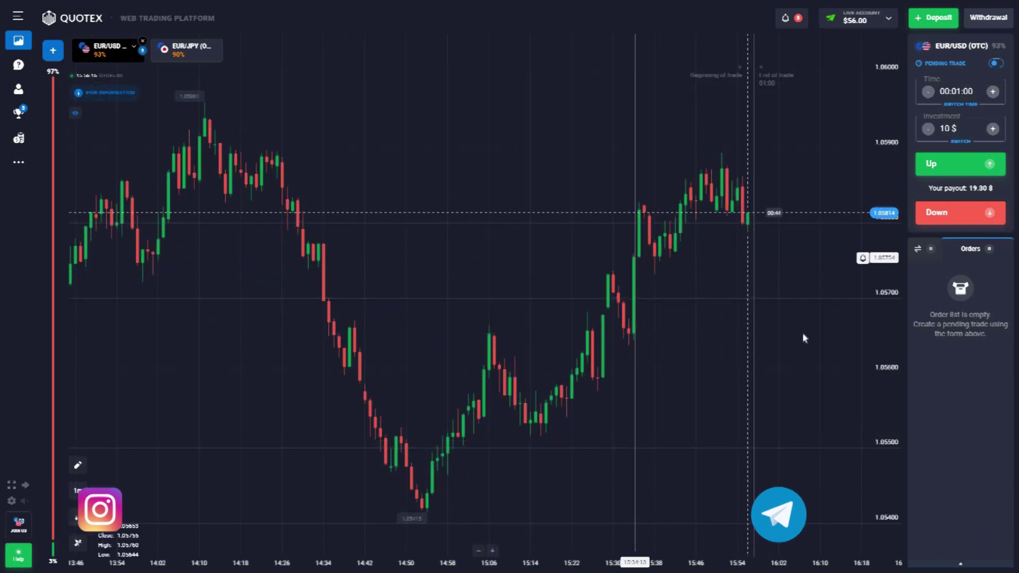
pyautogui.scroll(2, 726, 339)
pyautogui.scroll(2, 726, 339)
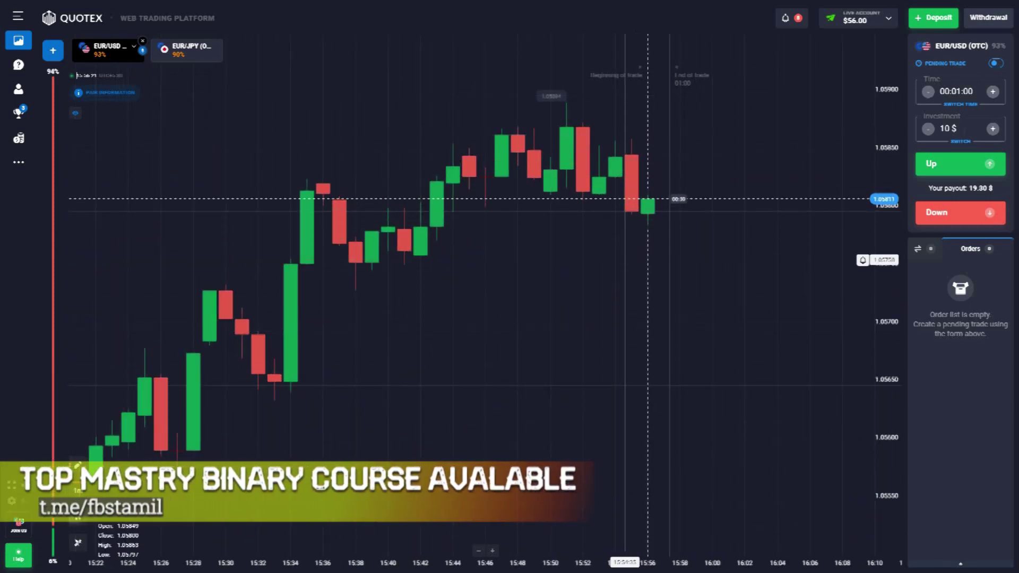
# Set the investment to 7 $ and open a one-minute Up trade on EUR/USD (OTC)
pyautogui.moveTo(966, 129); pyautogui.dragTo(941, 129)
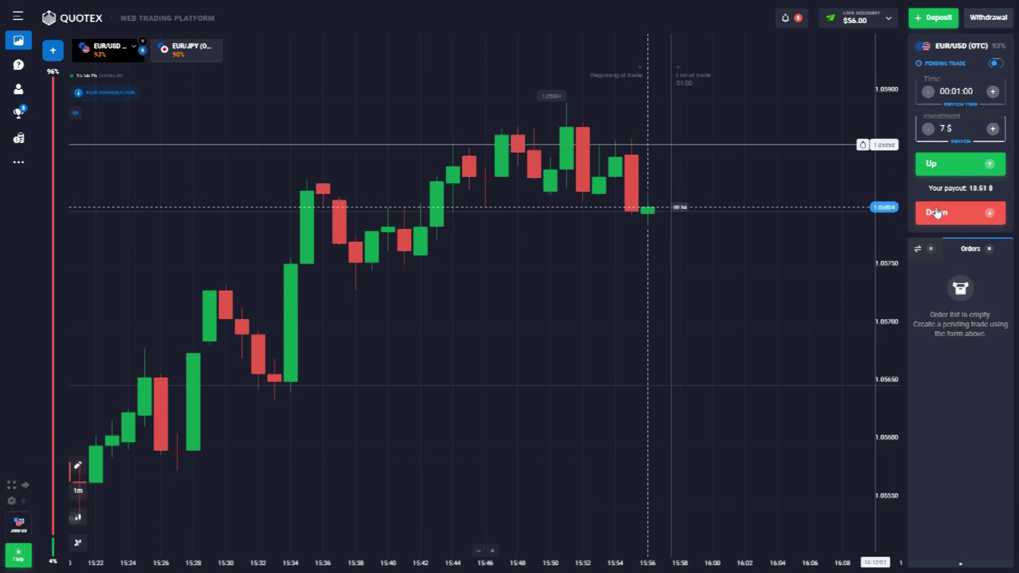
pyautogui.hotkey('shift', 'w')
pyautogui.scroll(-2, 733, 484)
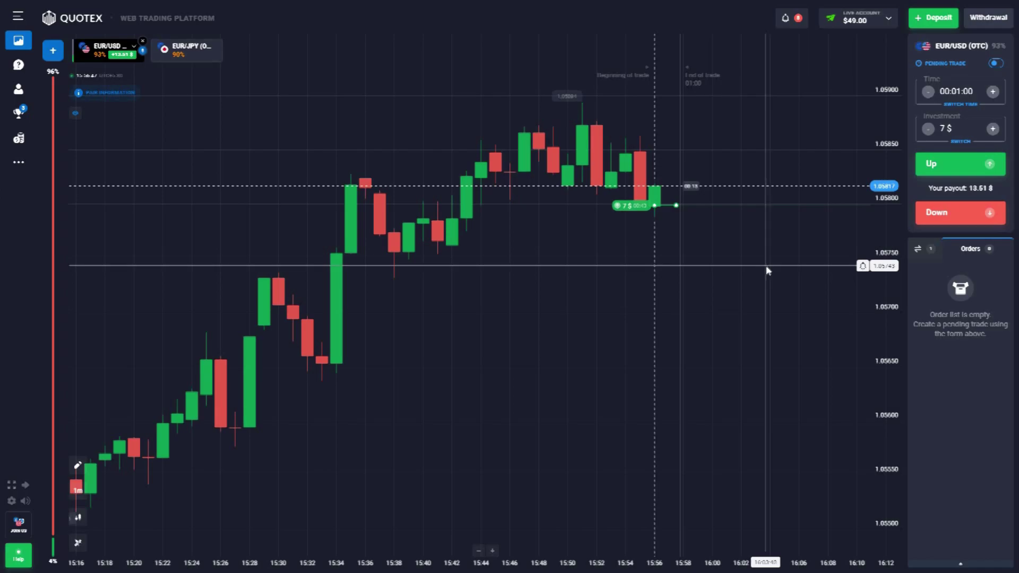
# Capture the EUR/USD chart area, trace the recent price swings with a red zigzag line, and discard the capture
pyautogui.press('Print')
pyautogui.moveTo(223, 109); pyautogui.dragTo(755, 446)
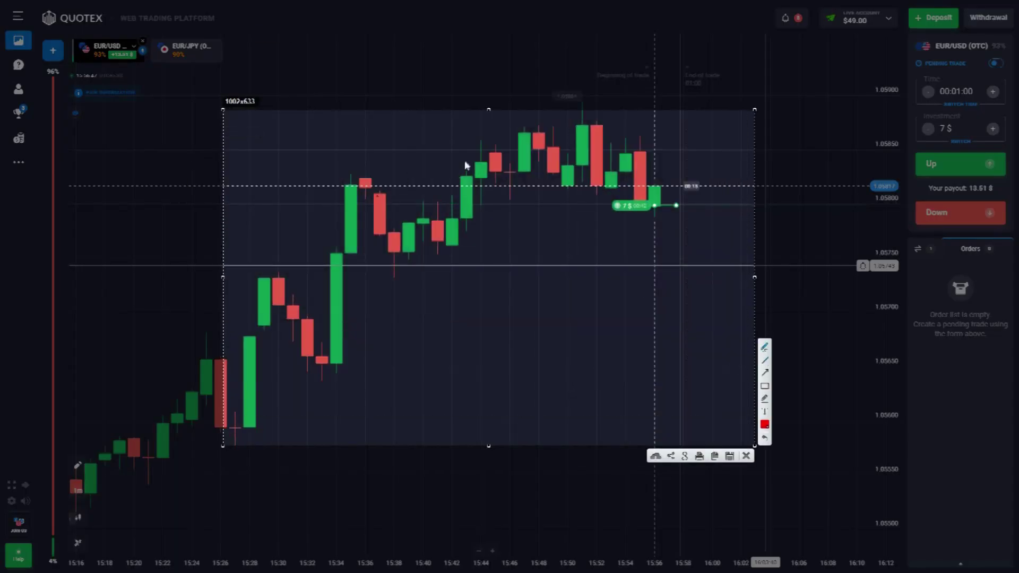
pyautogui.hotkey('ctrl', 'c')
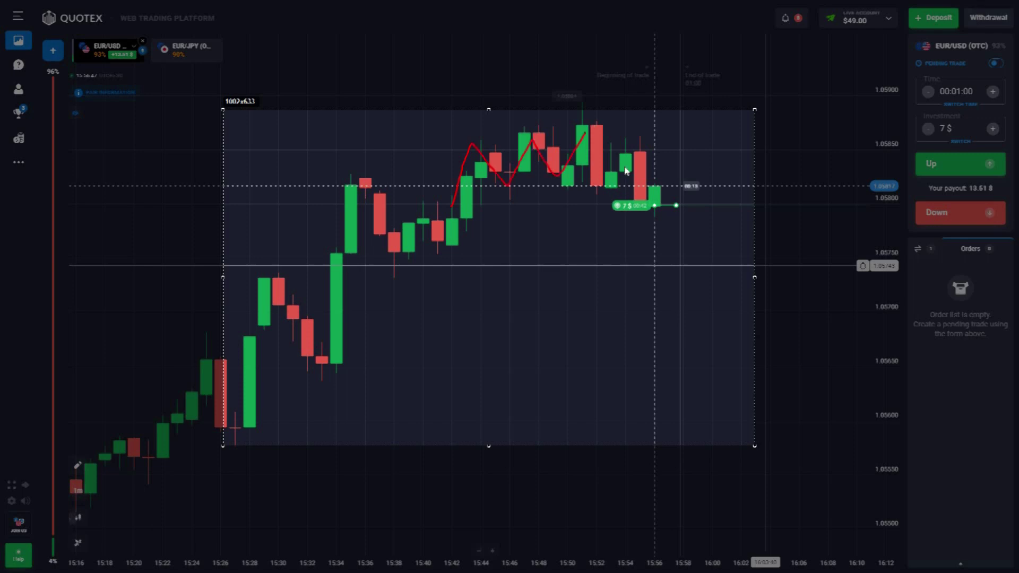
pyautogui.moveTo(667, 182); pyautogui.dragTo(661, 175)
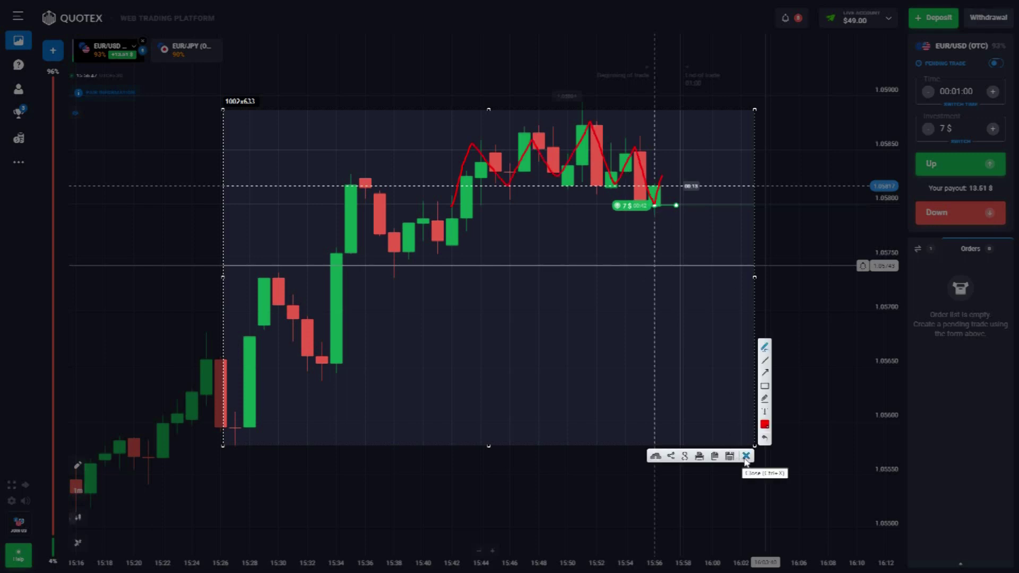
pyautogui.hotkey('ctrl', 'x')
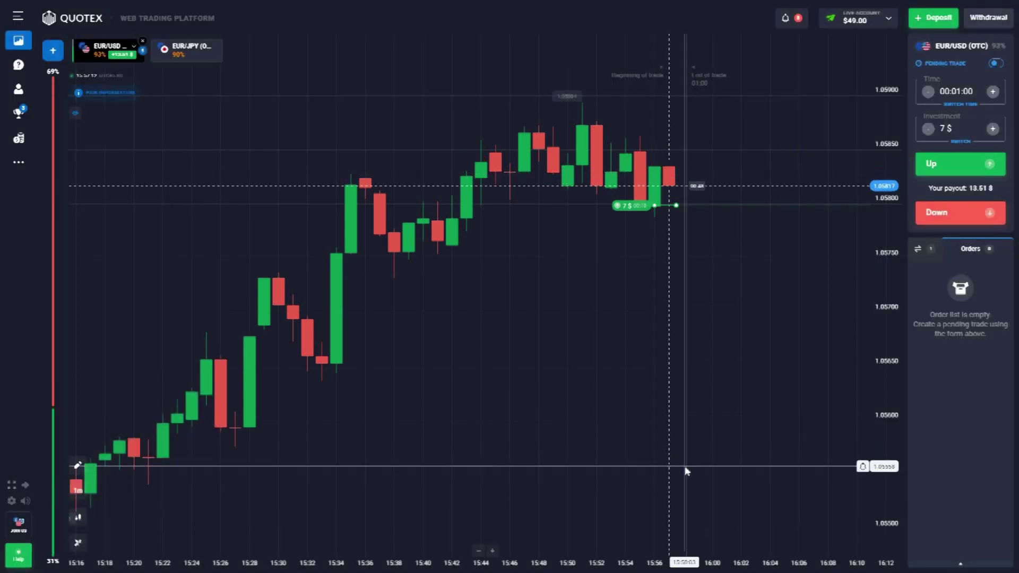
# Open the second chart and switch its asset to USD/BDT (OTC) to view its candles
pyautogui.scroll(-3, 686, 470)
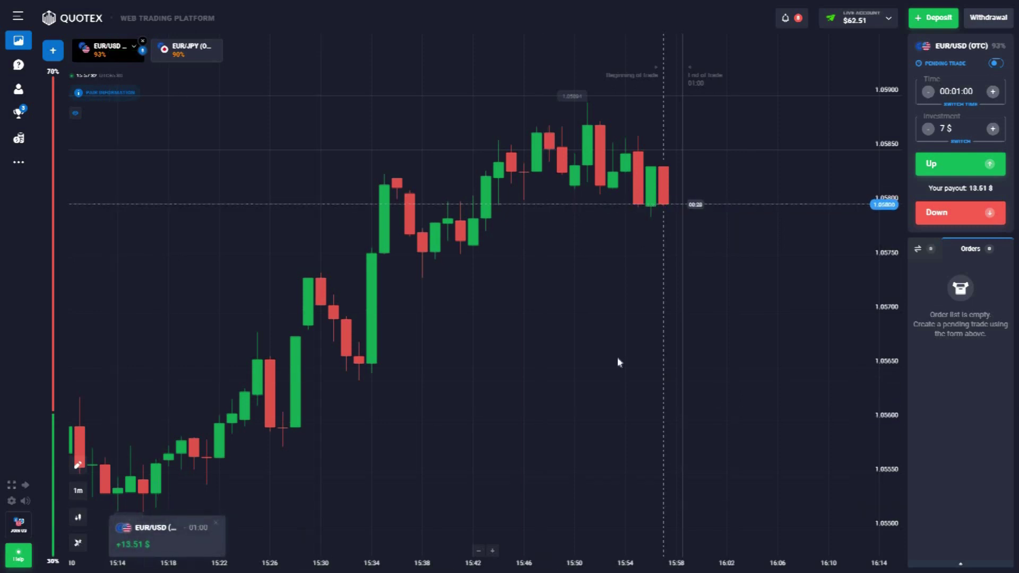
pyautogui.click(186, 50)
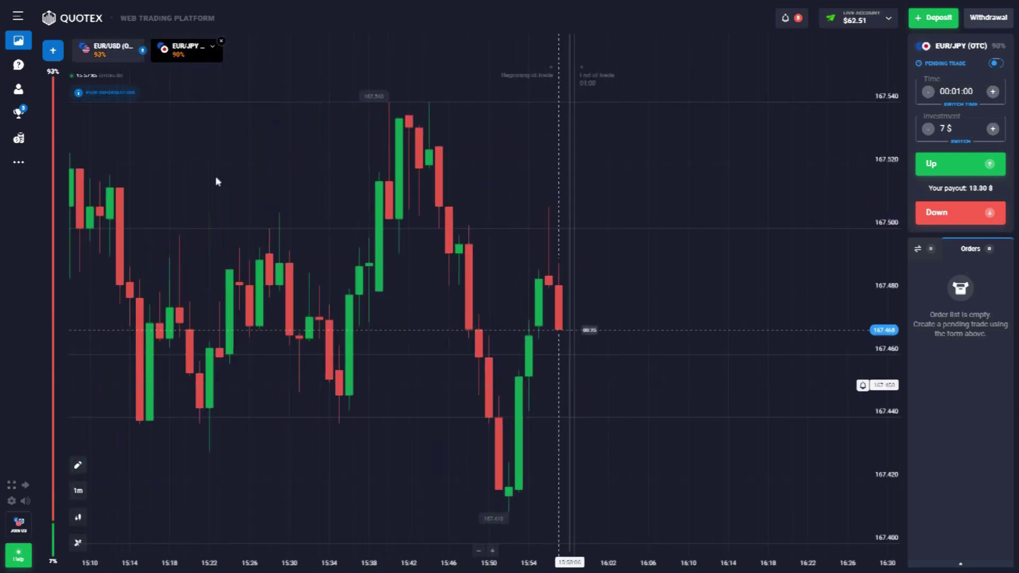
pyautogui.click(185, 50)
pyautogui.click(209, 168)
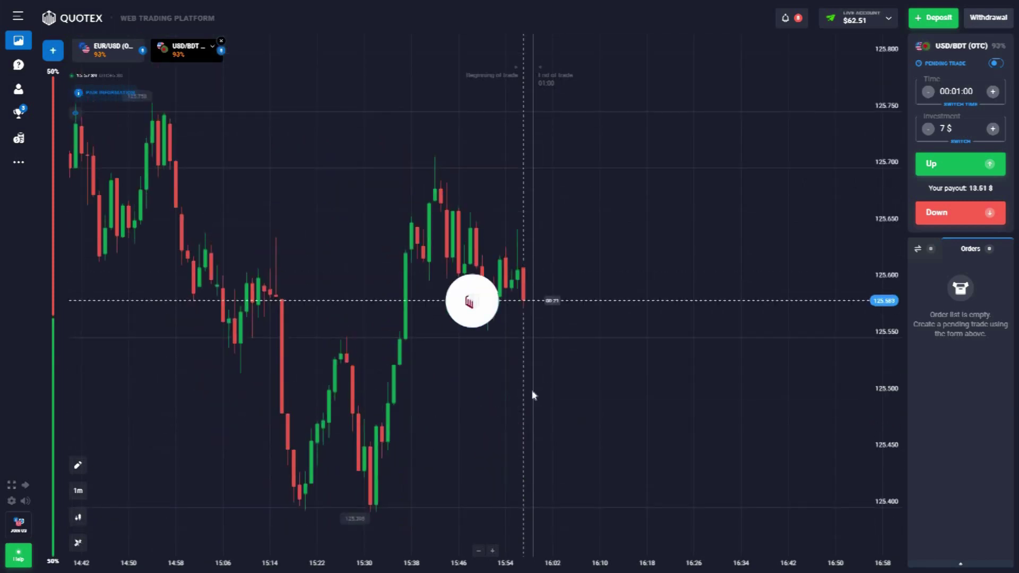
# Switch the second chart to EUR/NZD (OTC) and examine its recent candles and longer price history
pyautogui.click(185, 50)
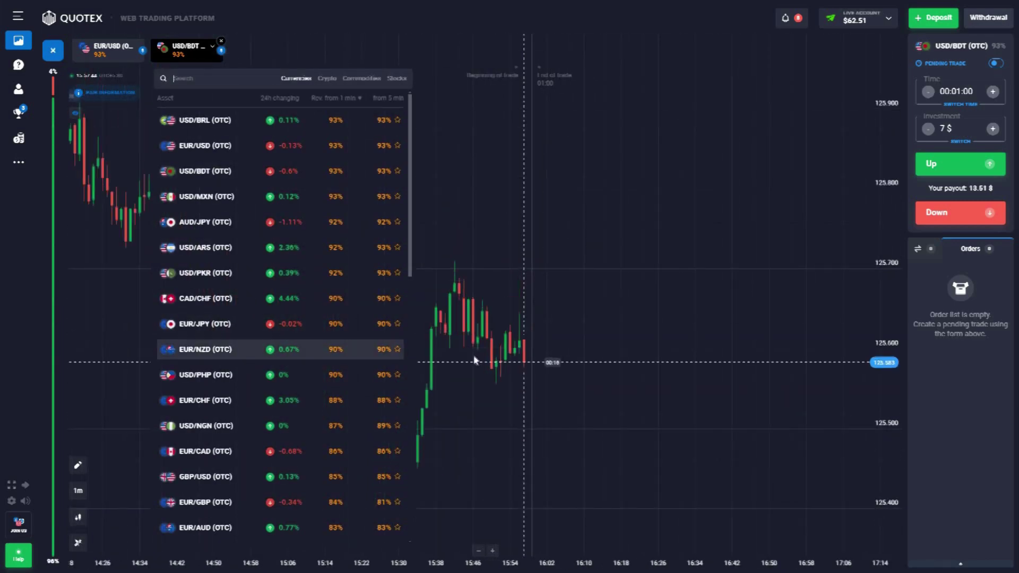
pyautogui.click(236, 350)
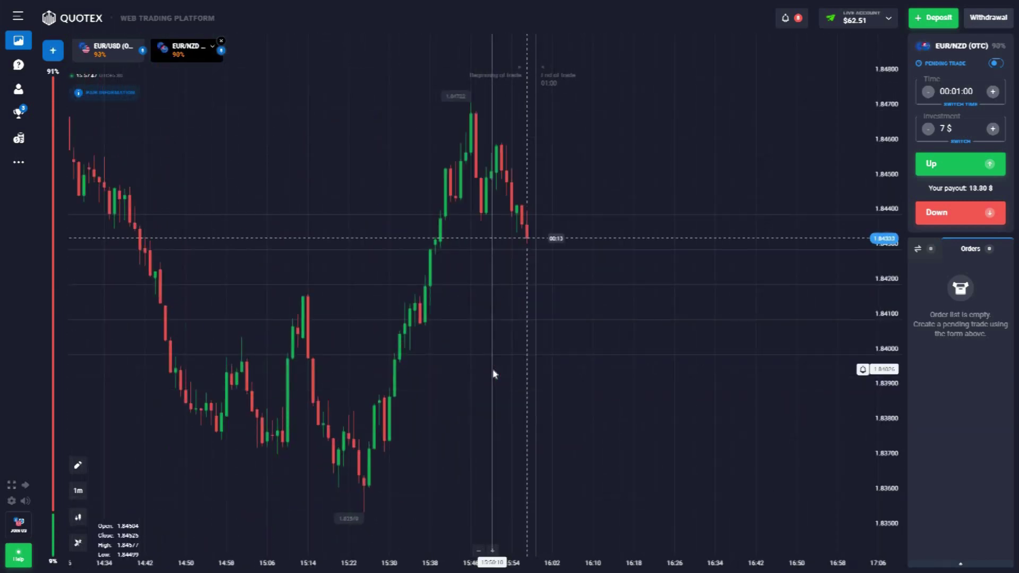
pyautogui.scroll(-5, 336, 393)
pyautogui.scroll(8, 683, 393)
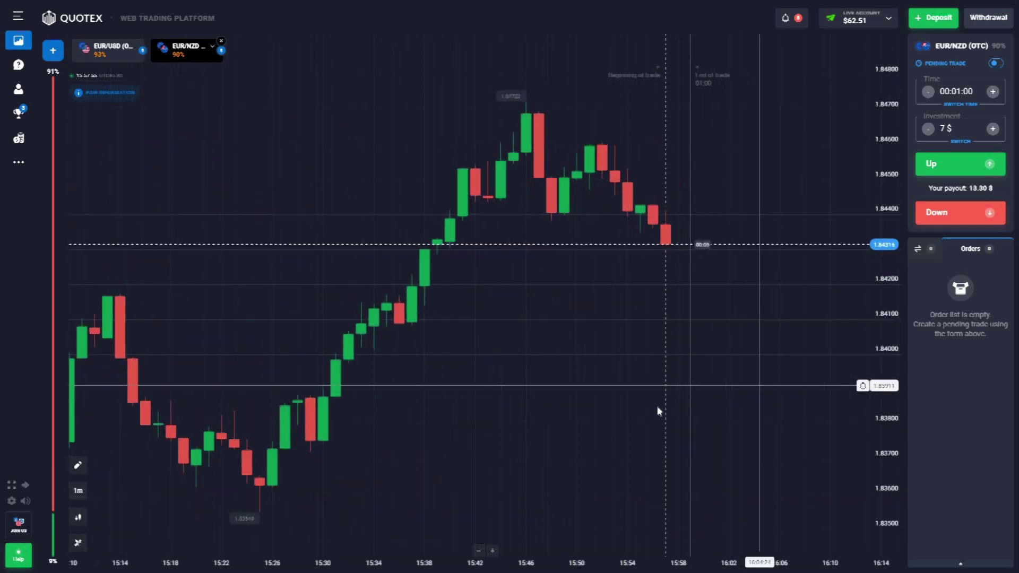
pyautogui.scroll(3, 596, 399)
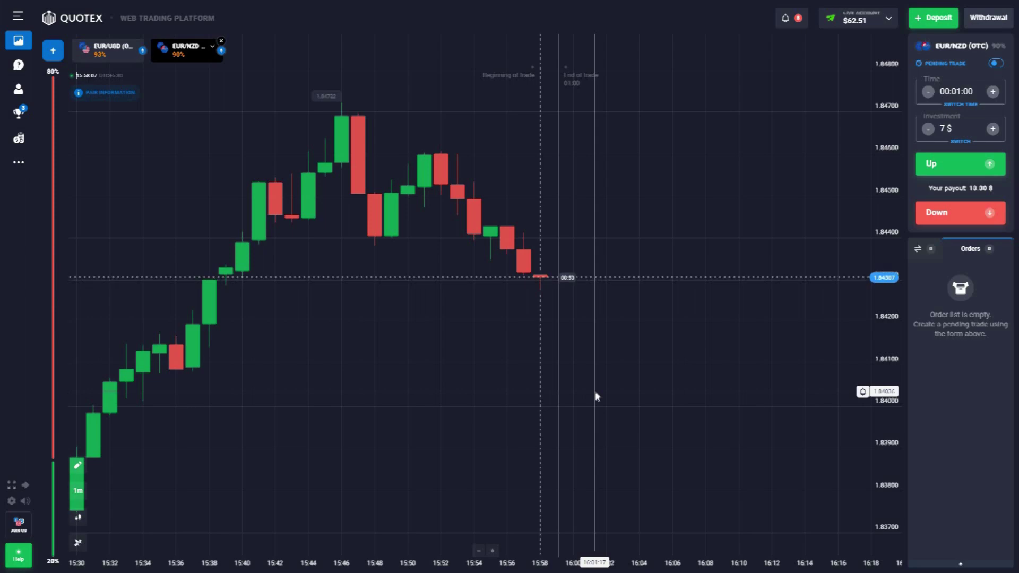
pyautogui.scroll(-10, 595, 393)
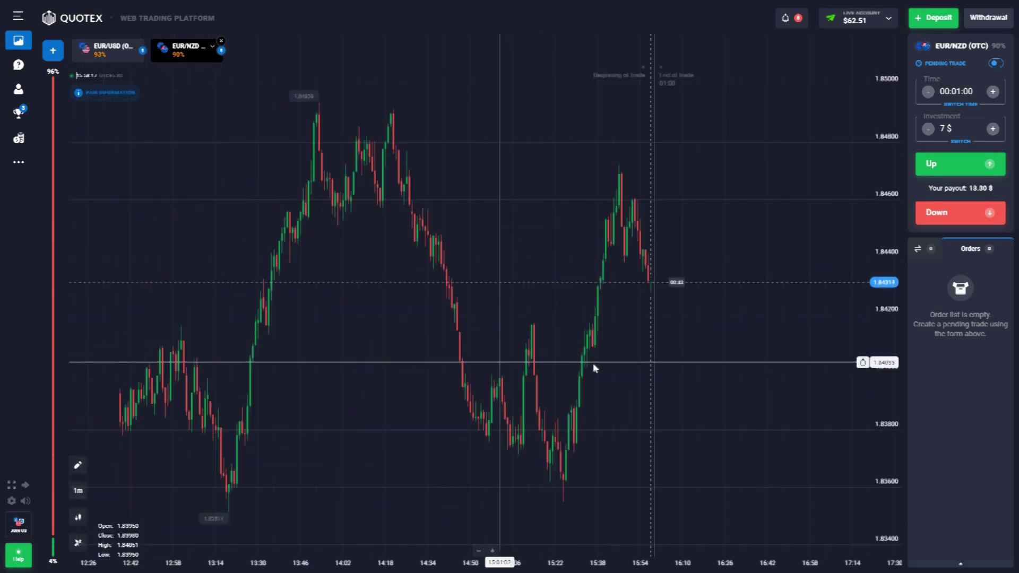
pyautogui.moveTo(572, 363); pyautogui.dragTo(557, 361)
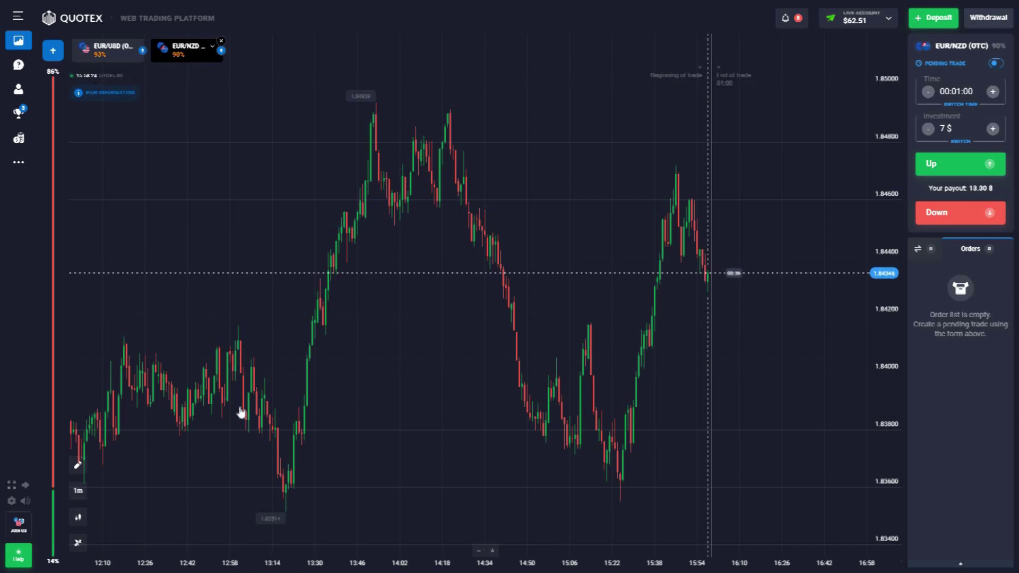
# Switch the second chart to EUR/JPY (OTC) and draw a descending red Parallel Channel enclosing the recent highs and lows
pyautogui.click(278, 401)
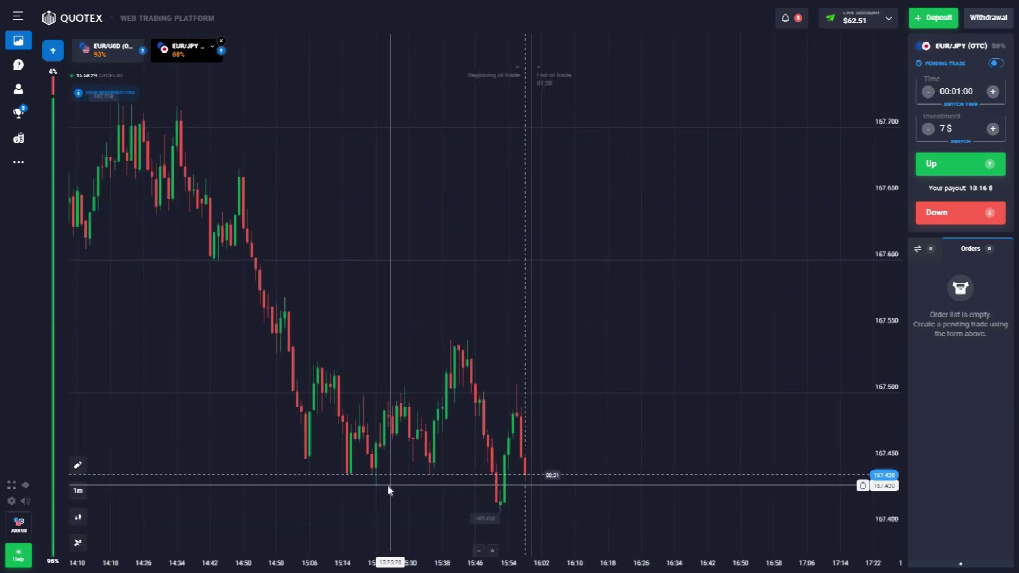
pyautogui.scroll(-2, 389, 490)
pyautogui.click(78, 464)
pyautogui.click(94, 305)
pyautogui.moveTo(759, 204); pyautogui.dragTo(798, 384)
pyautogui.moveTo(270, 282); pyautogui.dragTo(318, 296)
pyautogui.moveTo(587, 416); pyautogui.dragTo(571, 455)
# Open two one-minute Down trades of 7 $ each on EUR/JPY (OTC)
pyautogui.scroll(3, 642, 500)
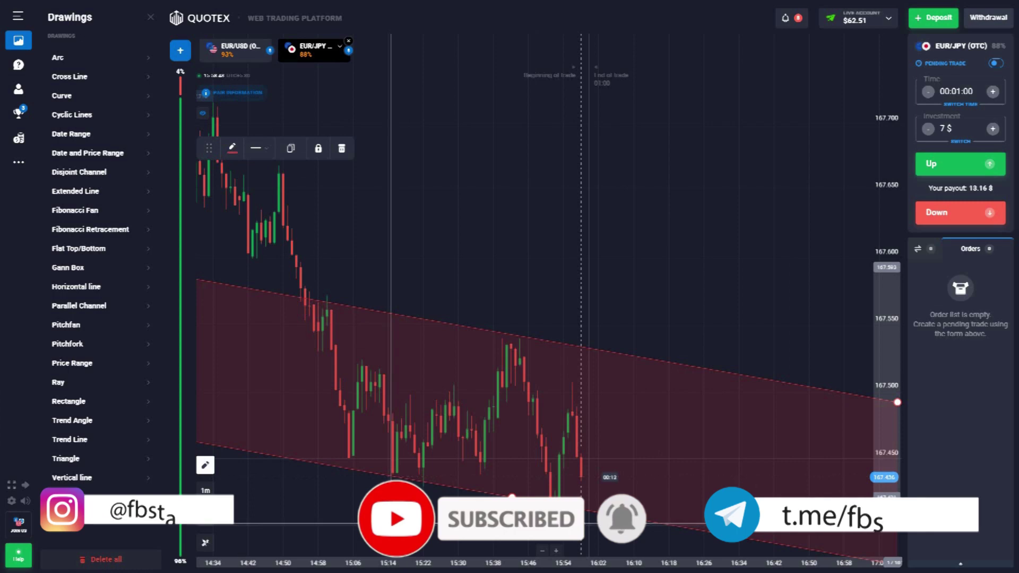
pyautogui.scroll(-3, 445, 511)
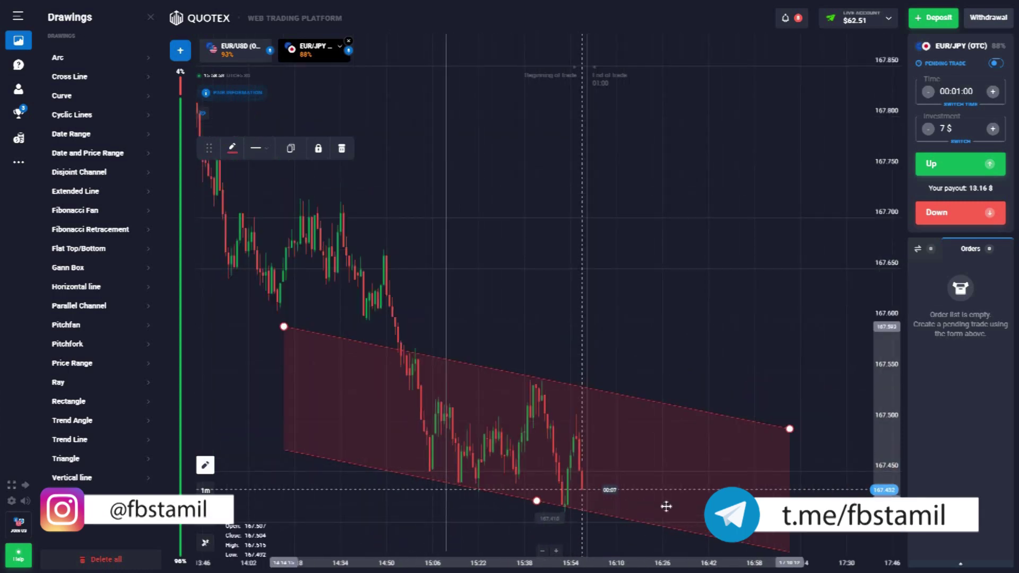
pyautogui.scroll(3, 621, 502)
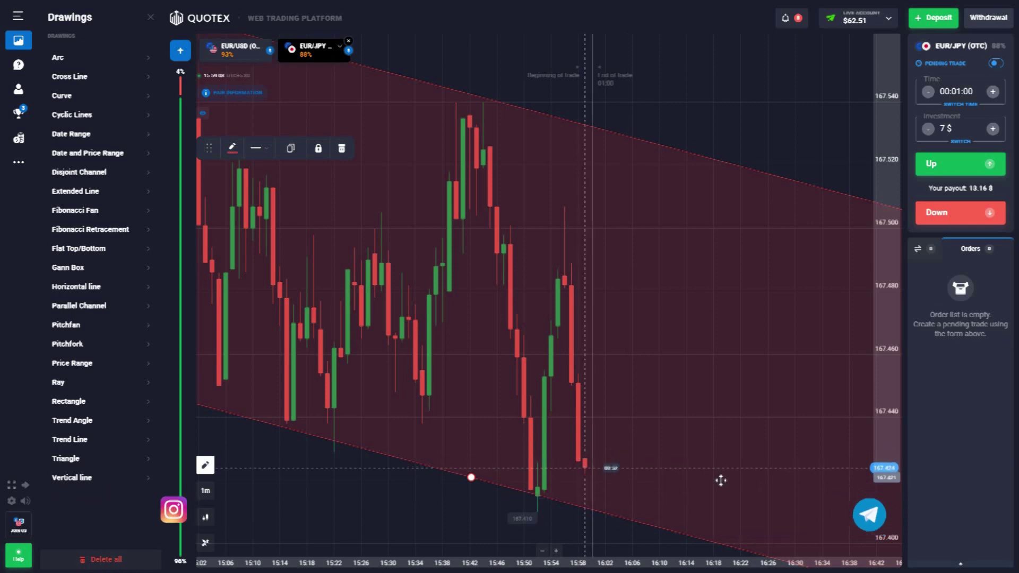
pyautogui.hotkey('shift', 's')
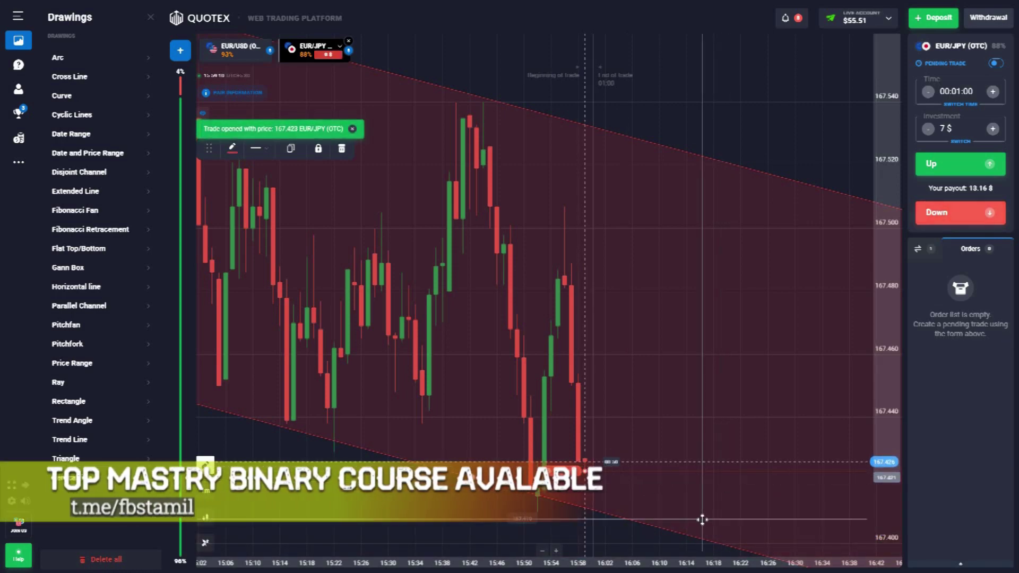
pyautogui.scroll(3, 636, 514)
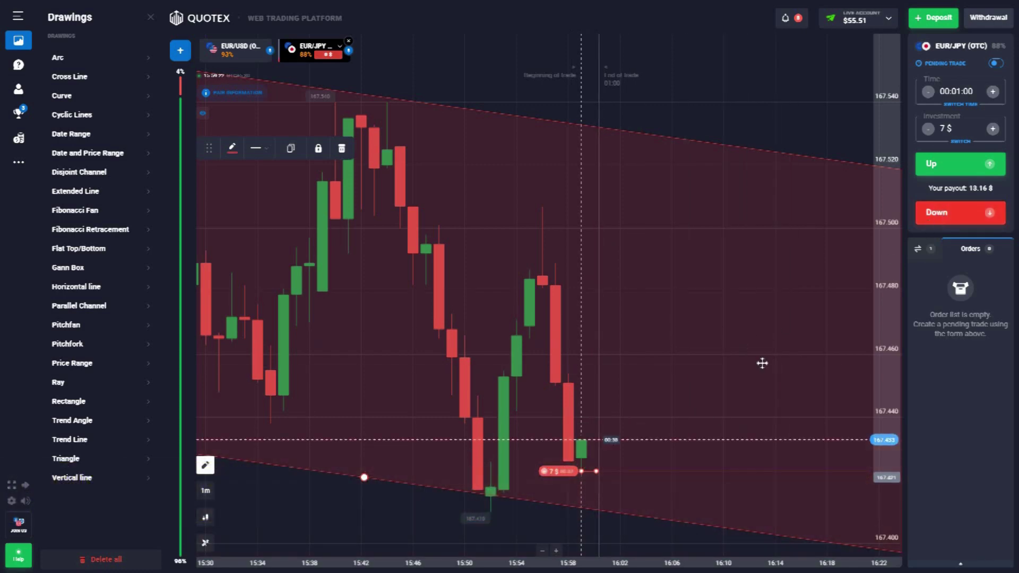
pyautogui.hotkey('shift', 's')
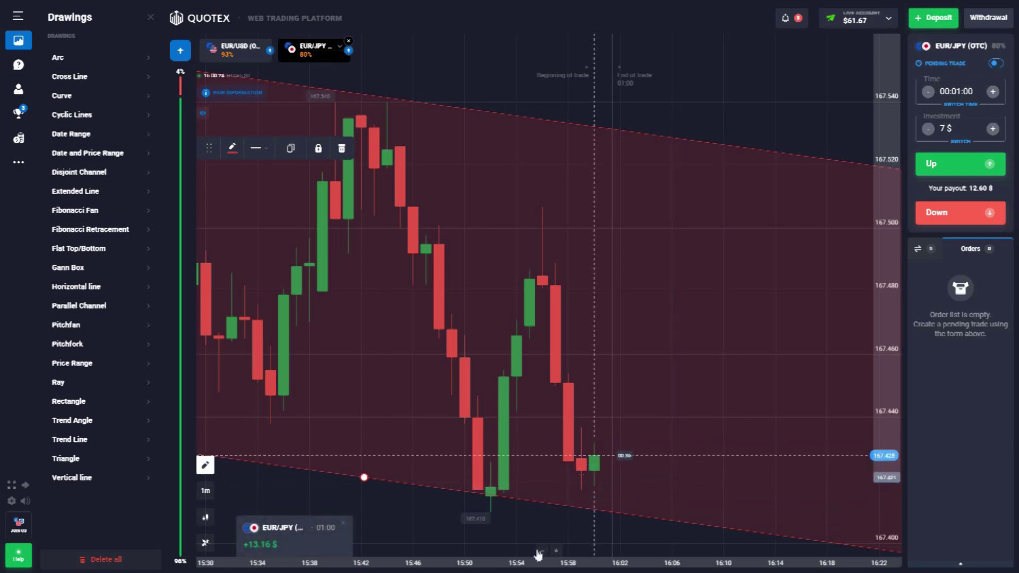
# Draw an Arc on the EUR/USD (OTC) chart, with its apex at the highest candle and its base raised to about 1.0576
pyautogui.scroll(-5, 538, 537)
pyautogui.scroll(4, 564, 452)
pyautogui.scroll(1, 599, 471)
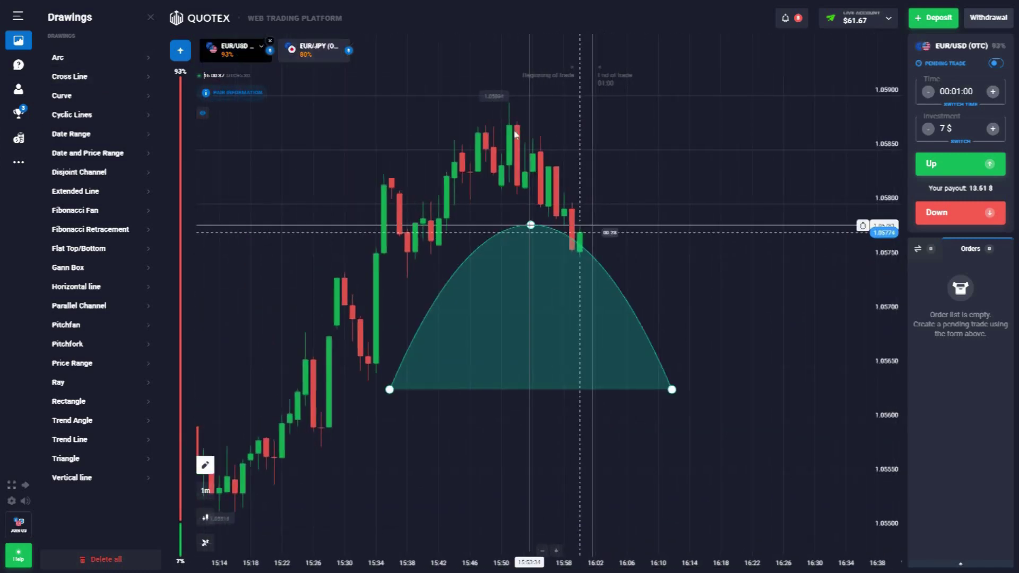
pyautogui.moveTo(529, 225); pyautogui.dragTo(504, 103)
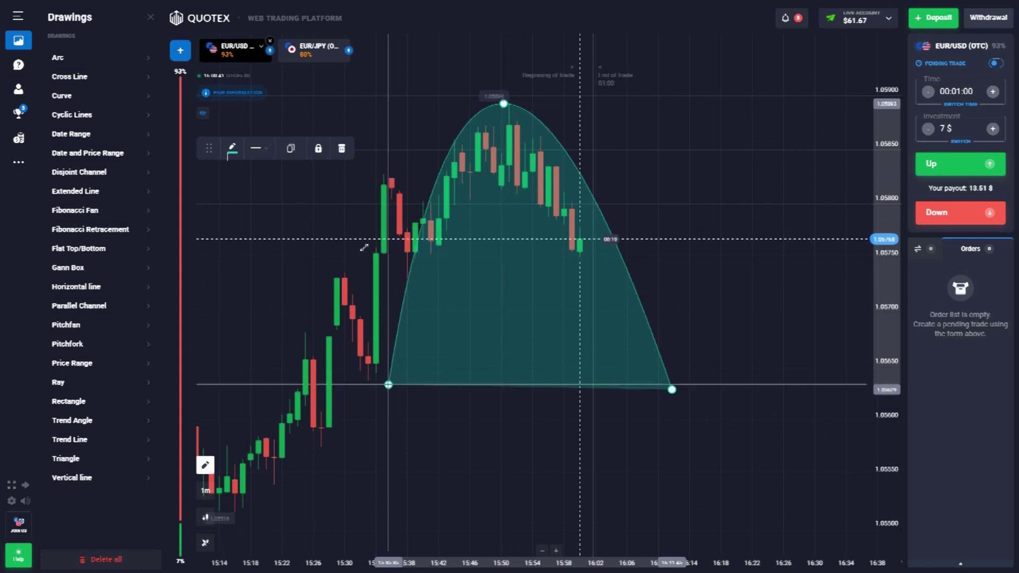
pyautogui.moveTo(389, 389); pyautogui.dragTo(366, 245)
pyautogui.moveTo(672, 389); pyautogui.dragTo(689, 245)
pyautogui.click(706, 227)
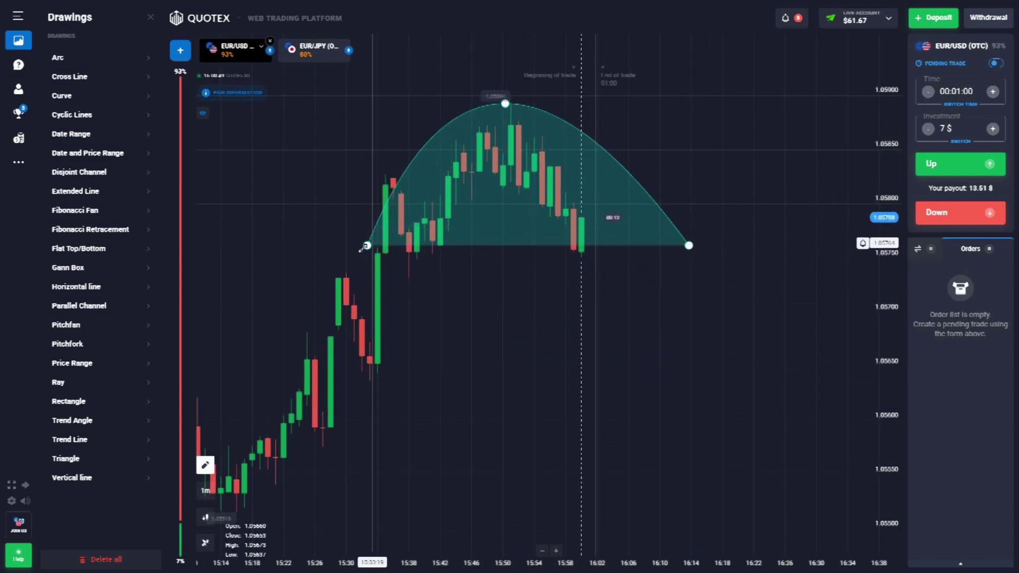
# Narrow the arc's base to enclose the rounded top, from about 15:38 to 16:02
pyautogui.moveTo(366, 247); pyautogui.dragTo(361, 256)
pyautogui.moveTo(688, 245); pyautogui.dragTo(597, 254)
pyautogui.moveTo(361, 255); pyautogui.dragTo(403, 259)
pyautogui.scroll(3, 582, 291)
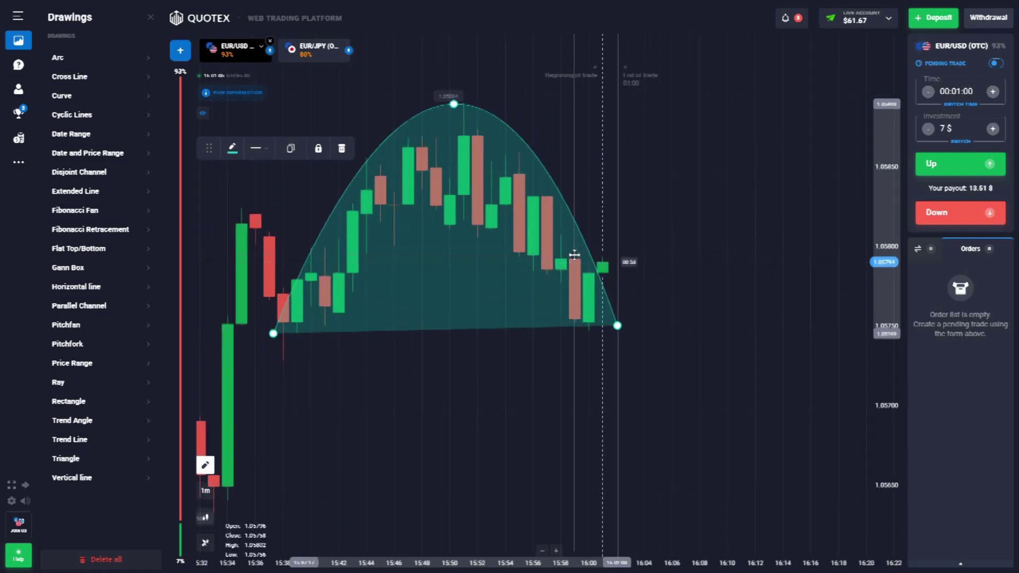
# Draw a thin red Date Range band across the arc at about 1.0579, ending past the latest candle
pyautogui.click(107, 135)
pyautogui.moveTo(689, 389); pyautogui.dragTo(639, 278)
pyautogui.moveTo(410, 266); pyautogui.dragTo(300, 261)
pyautogui.moveTo(639, 278); pyautogui.dragTo(688, 272)
# Open two one-minute Down trades of 7 $ each on EUR/USD (OTC)
pyautogui.click(960, 215)
pyautogui.click(959, 215)
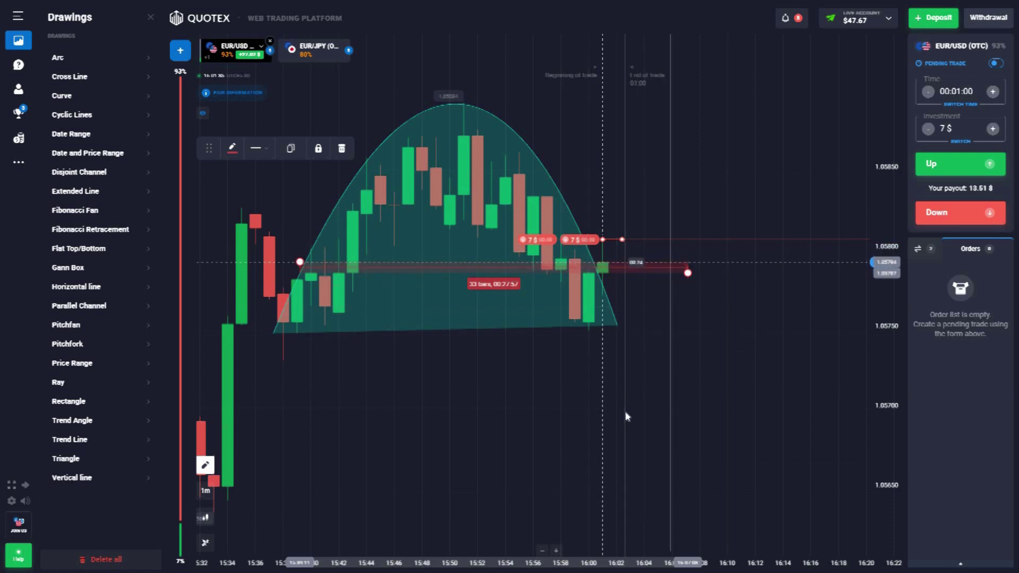
pyautogui.scroll(-1, 626, 416)
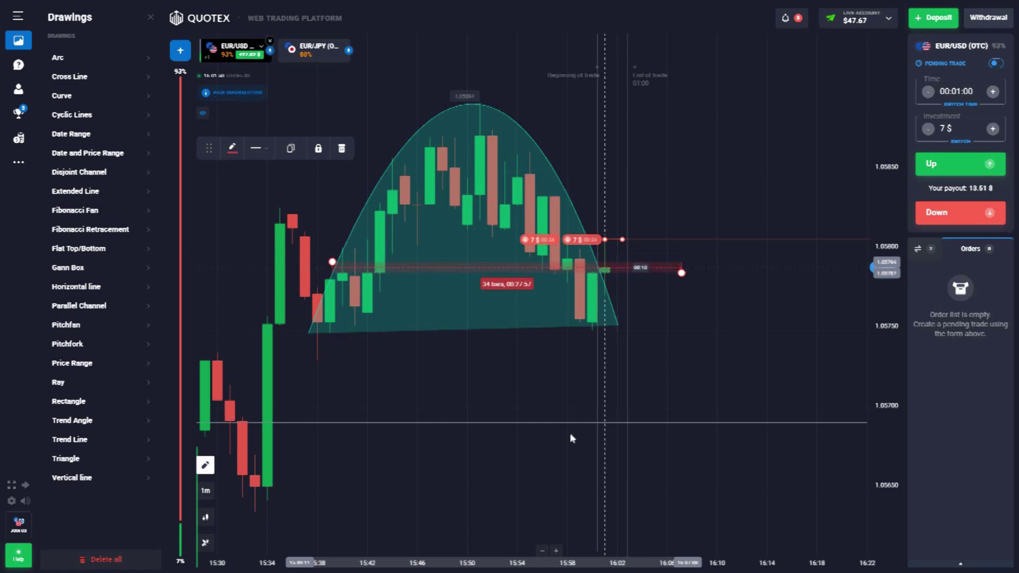
pyautogui.scroll(3, 573, 439)
pyautogui.scroll(-3, 610, 432)
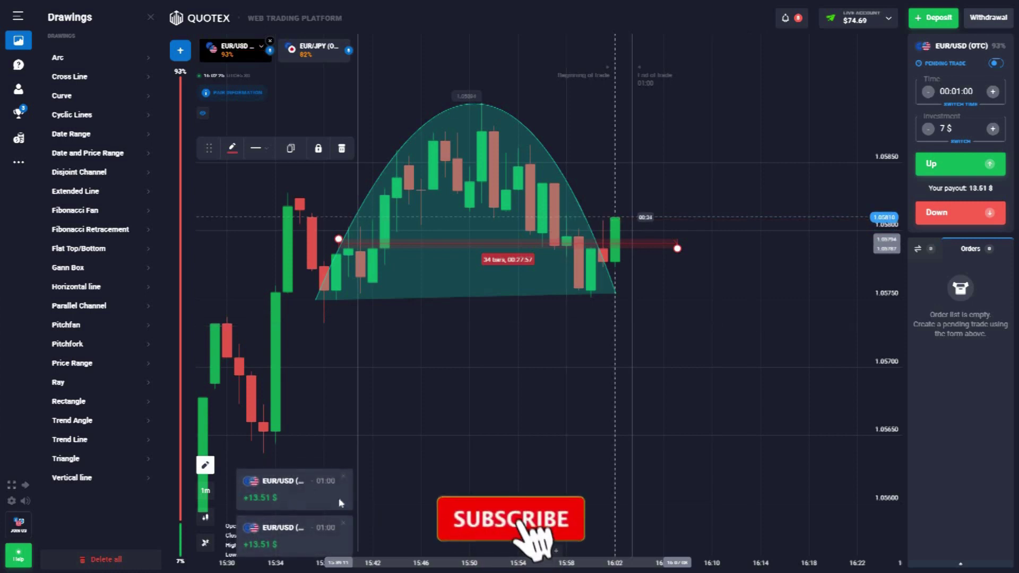
pyautogui.scroll(-3, 669, 487)
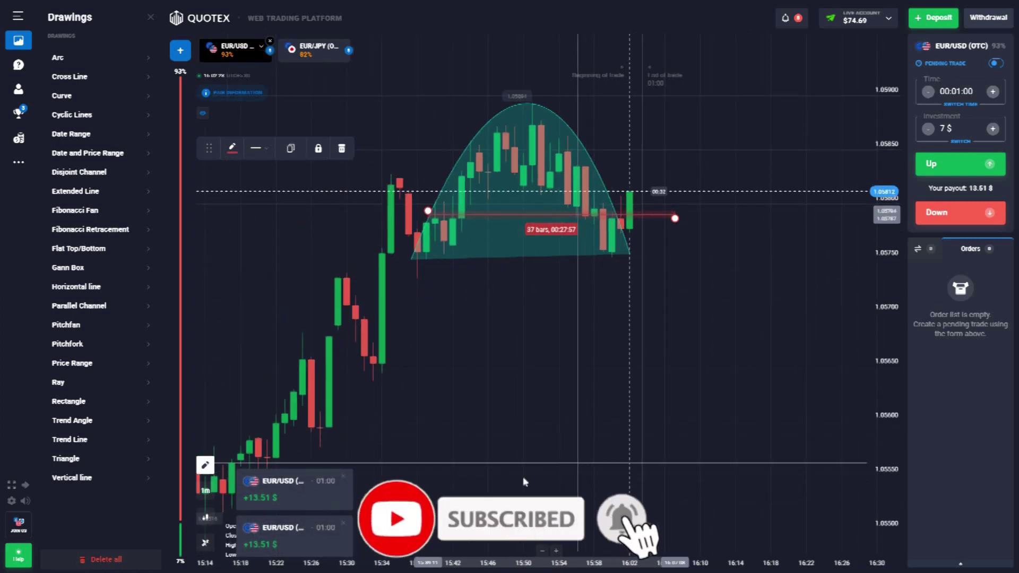
pyautogui.scroll(3, 598, 478)
pyautogui.scroll(3, 615, 476)
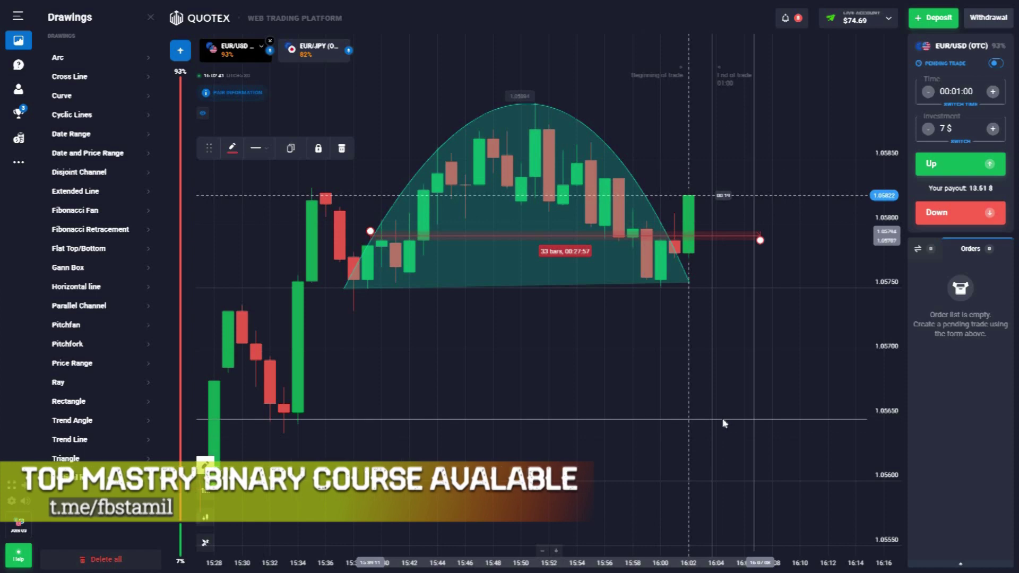
pyautogui.scroll(2, 723, 423)
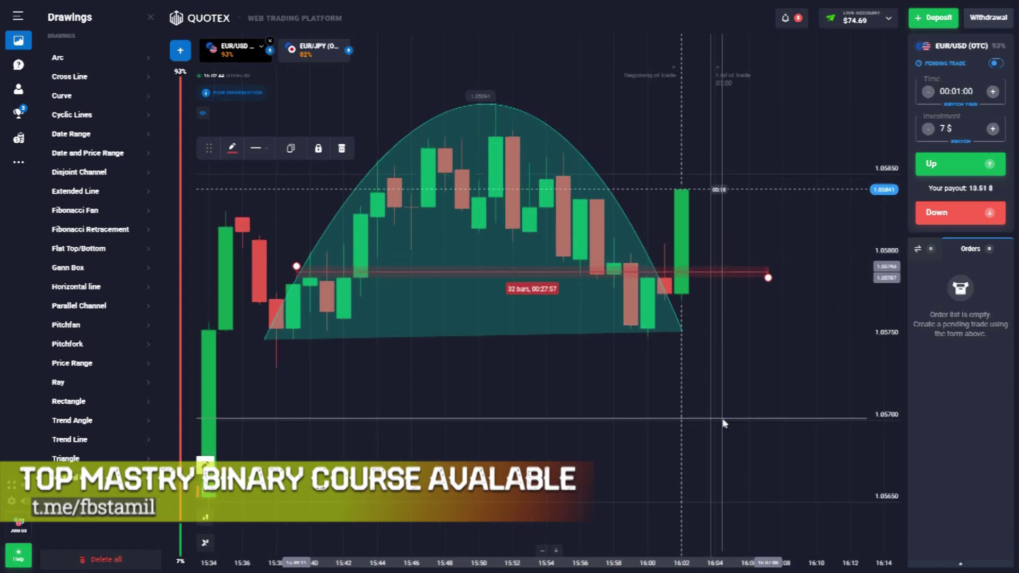